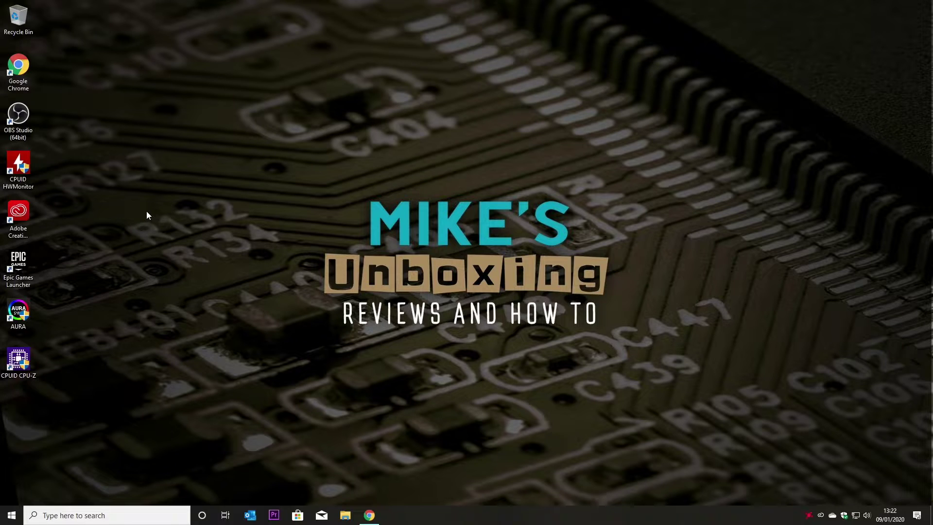
Run a Windows Update check in Update & Security, confirm the PC is up to date, and close Settings
left_click(12, 515)
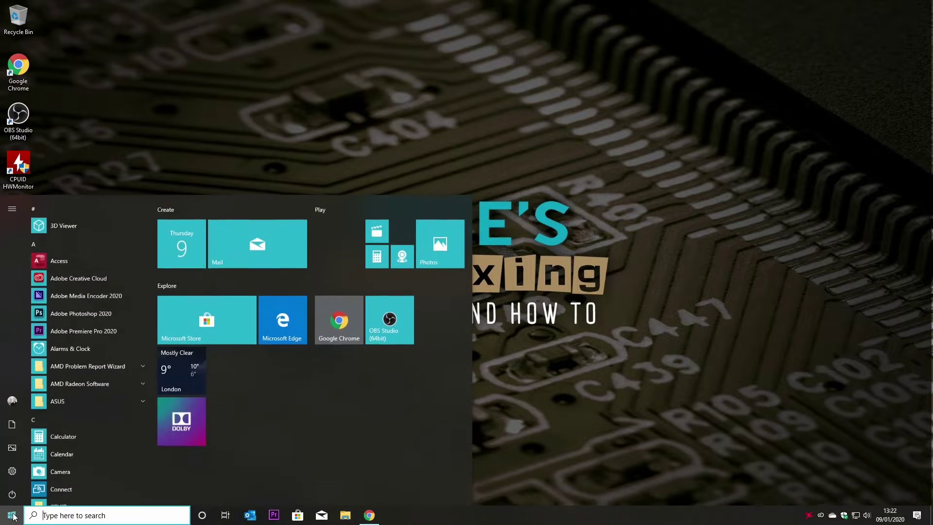
mouse_move(9, 471)
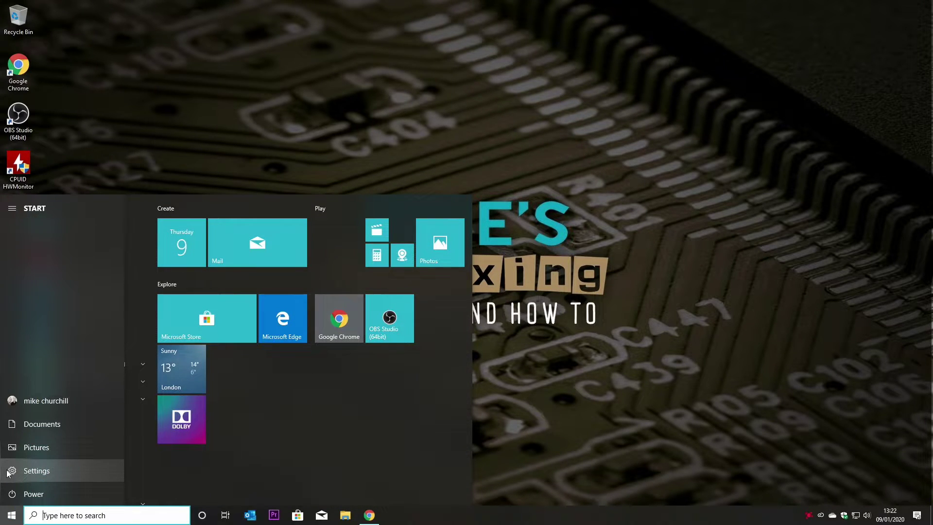
left_click(11, 470)
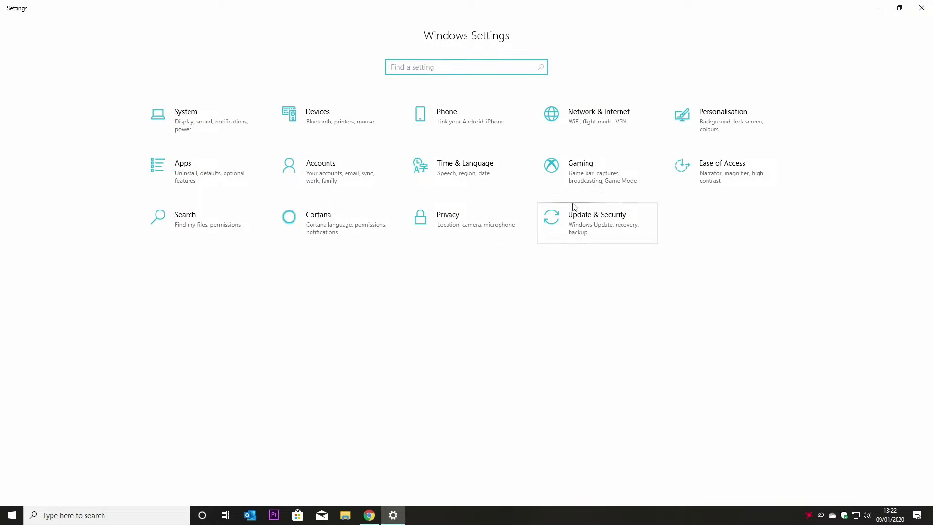
left_click(594, 225)
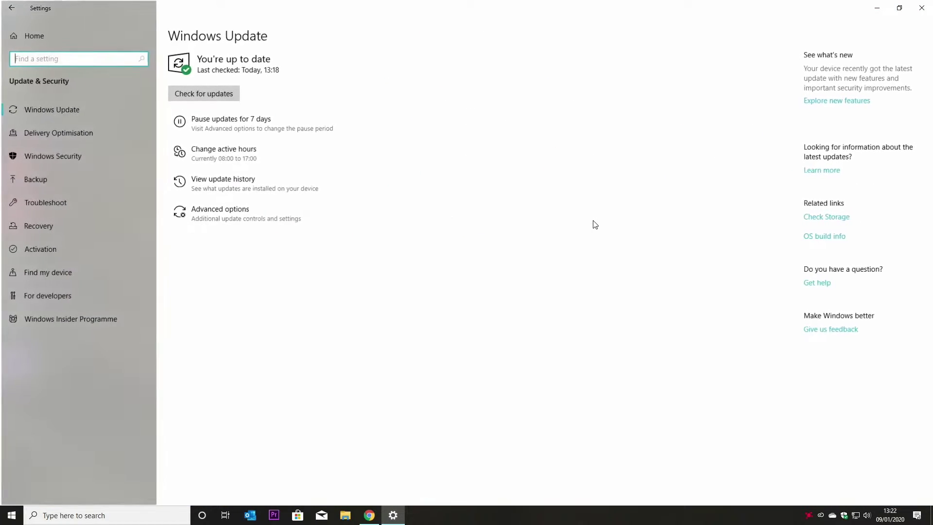
left_click(202, 93)
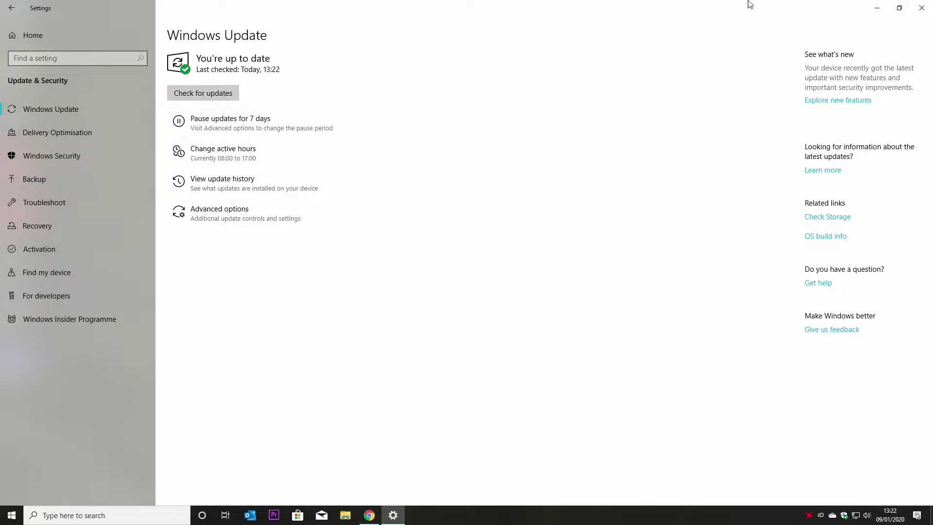
left_click(922, 8)
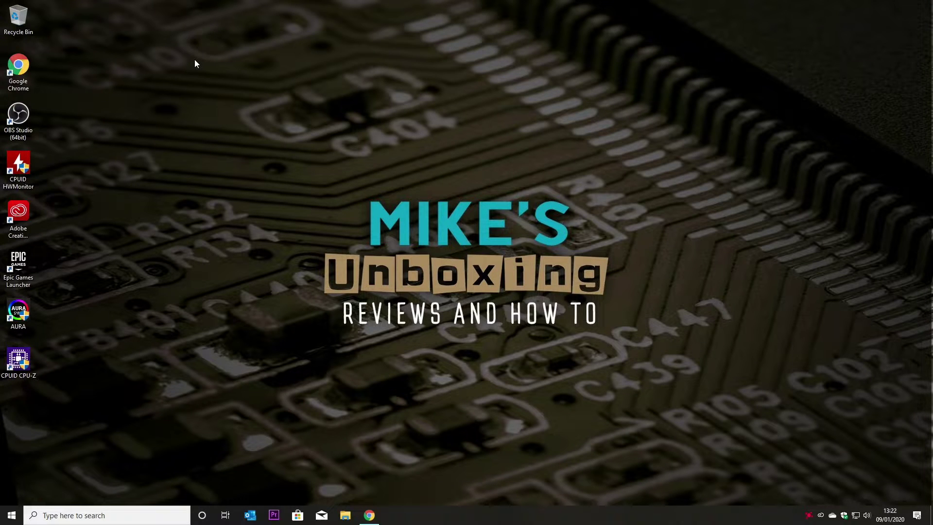
Search for cmd and launch Command Prompt as administrator, approving the UAC prompt
left_click(68, 514)
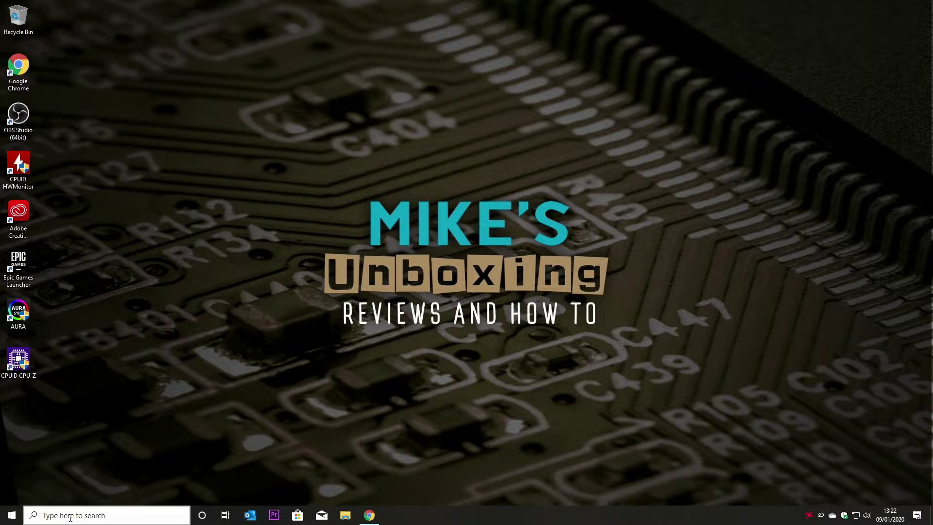
type("cmd")
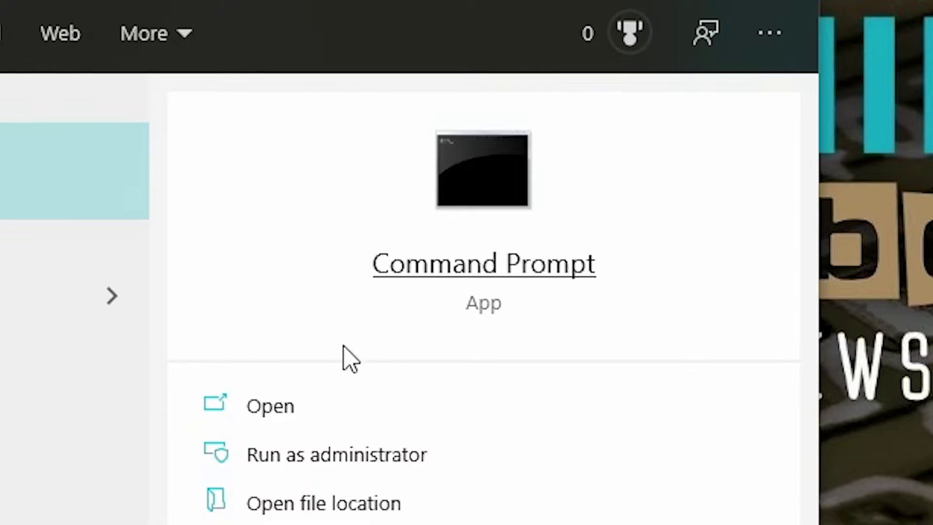
right_click(286, 281)
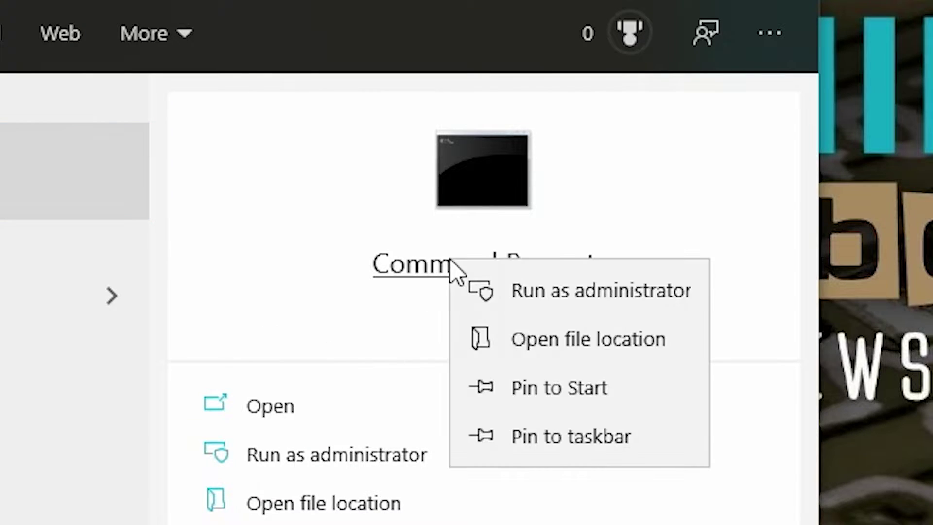
left_click(559, 290)
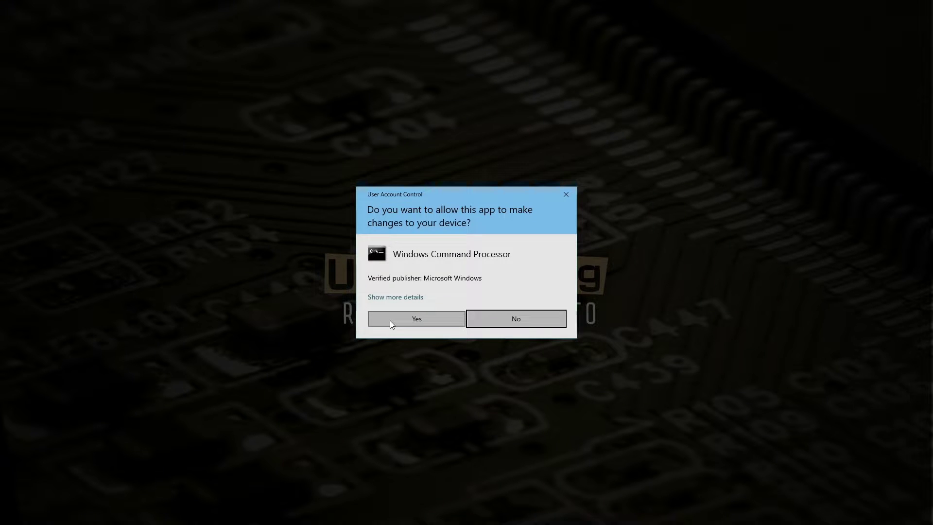
left_click(389, 320)
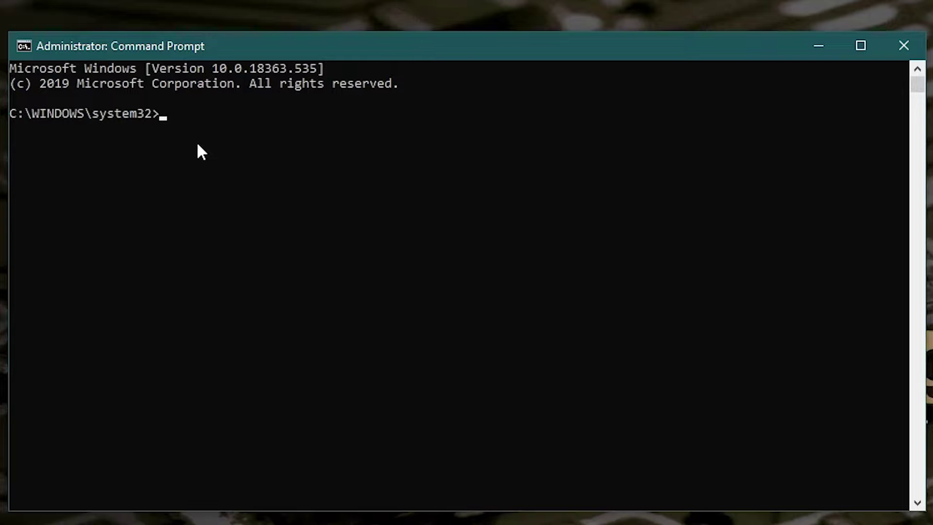
Run sfc.exe /scannow at the administrator prompt to scan system files
type("sf")
type("c.exe /scann")
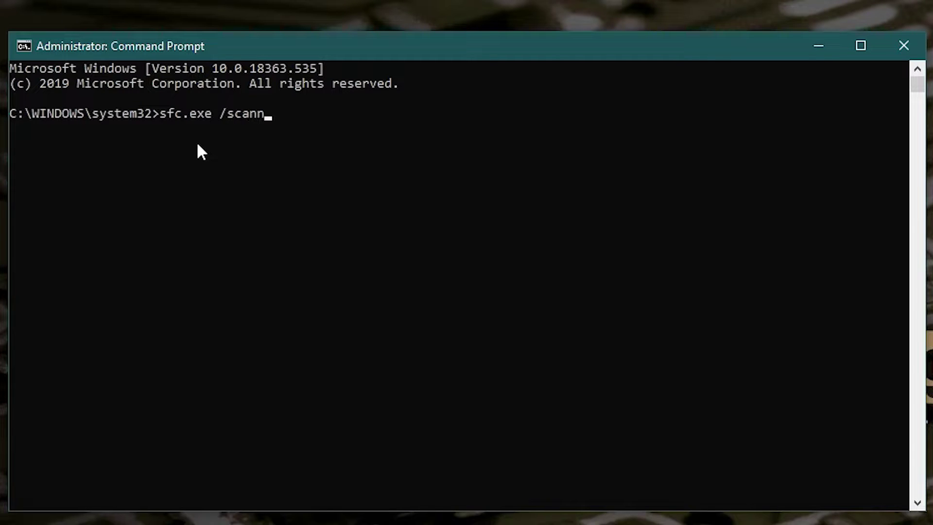
type("ow")
key("Return")
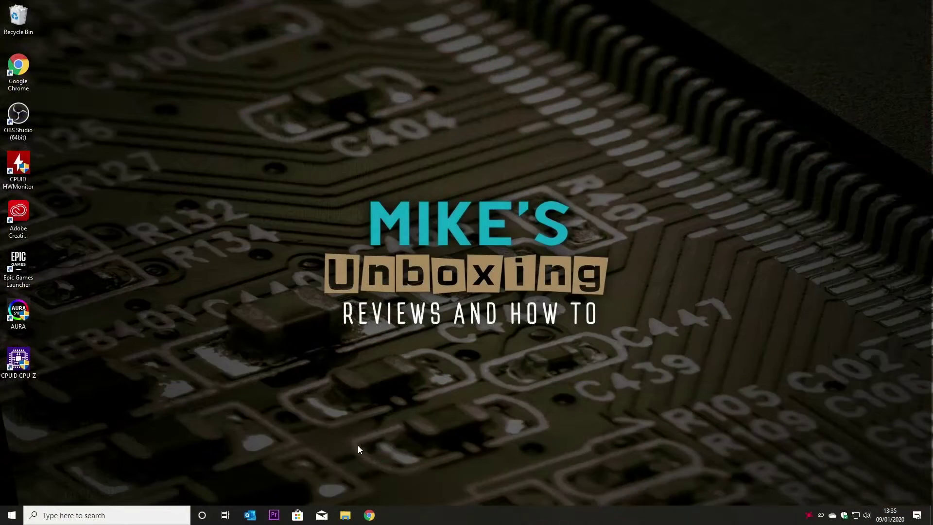
Open the Visual C++ downloads bookmark in Chrome and scroll to the Visual Studio 2015, 2017 and 2019 section
left_click(370, 514)
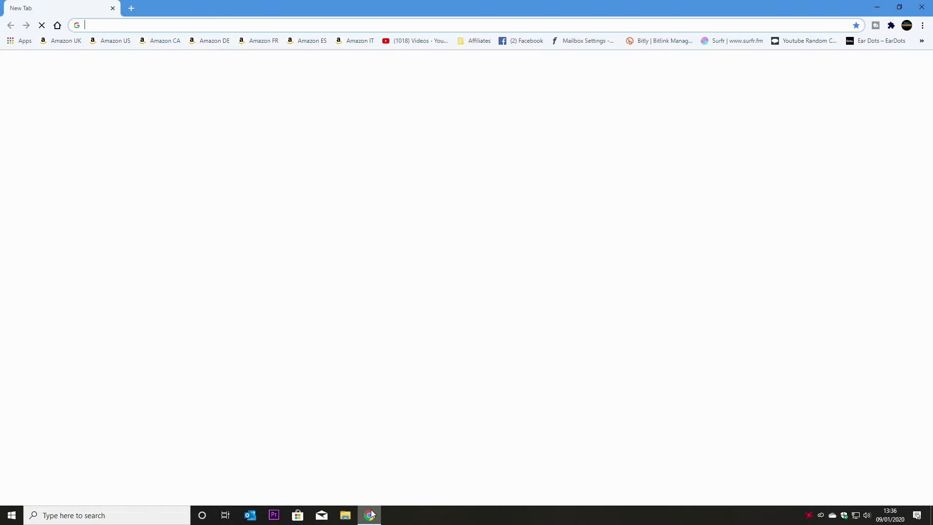
left_click(921, 41)
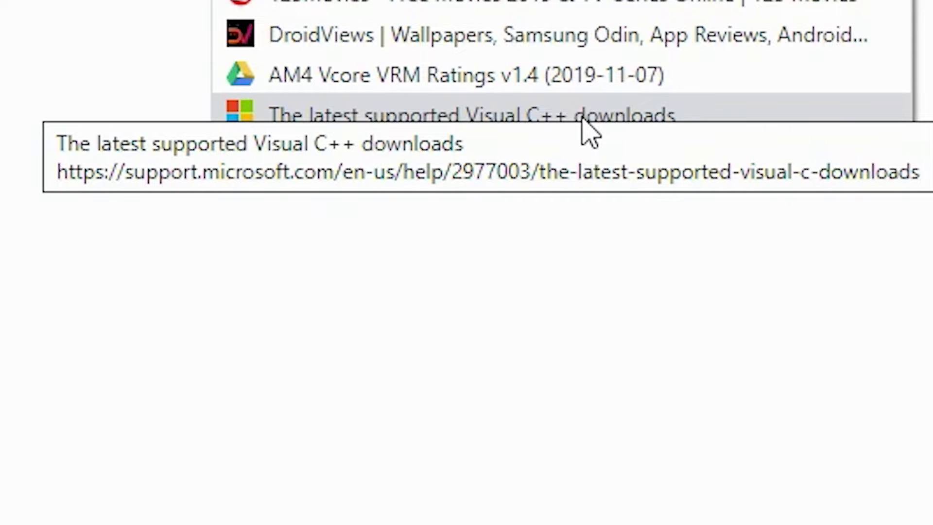
left_click(543, 114)
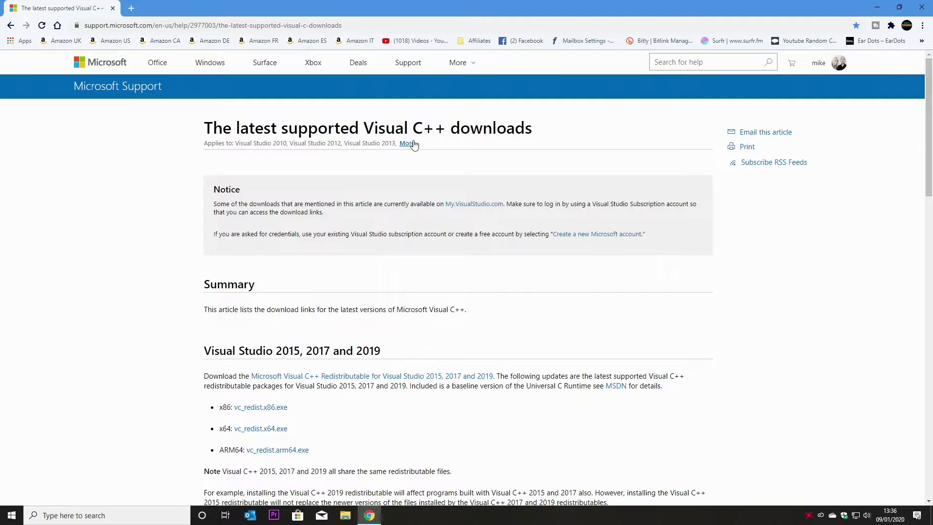
scroll(253, 323, "down", 2)
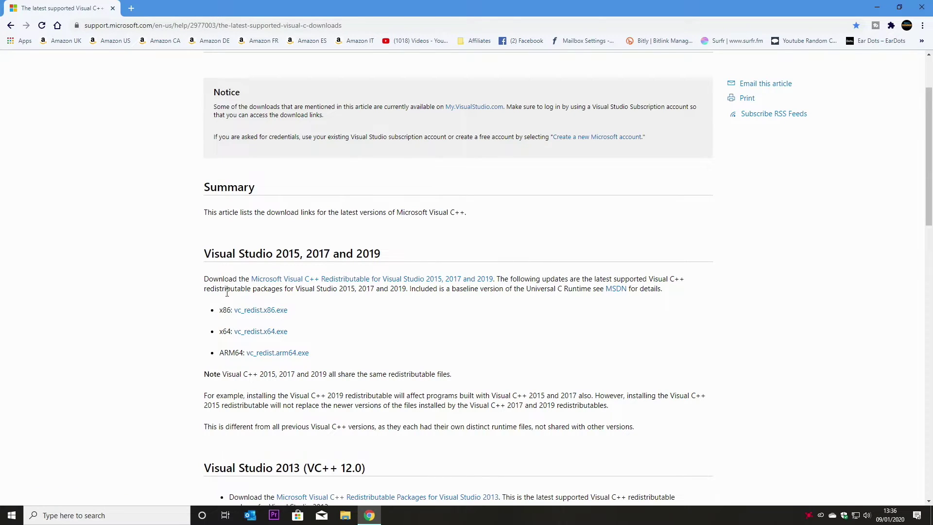
Save vc_redist.x86.exe and vc_redist.x64.exe to the Desktop and minimise Chrome
left_click(257, 312)
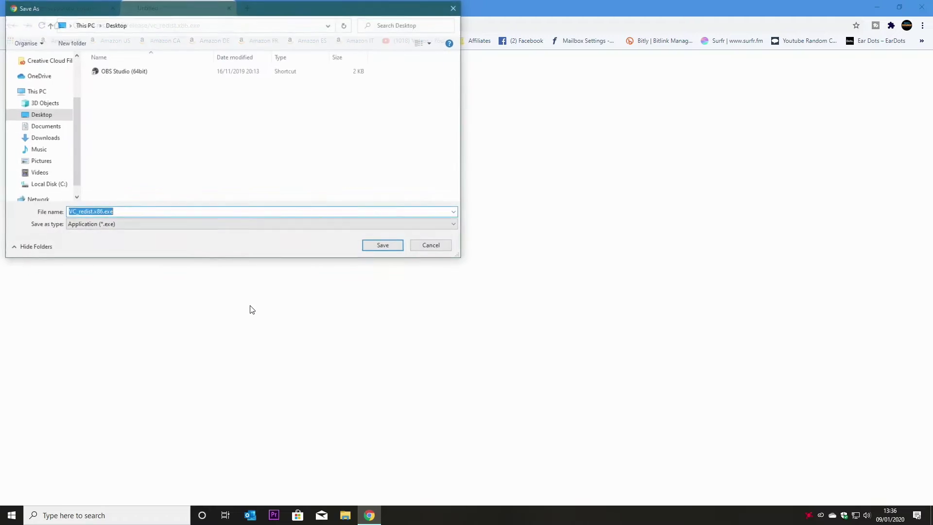
left_click(384, 247)
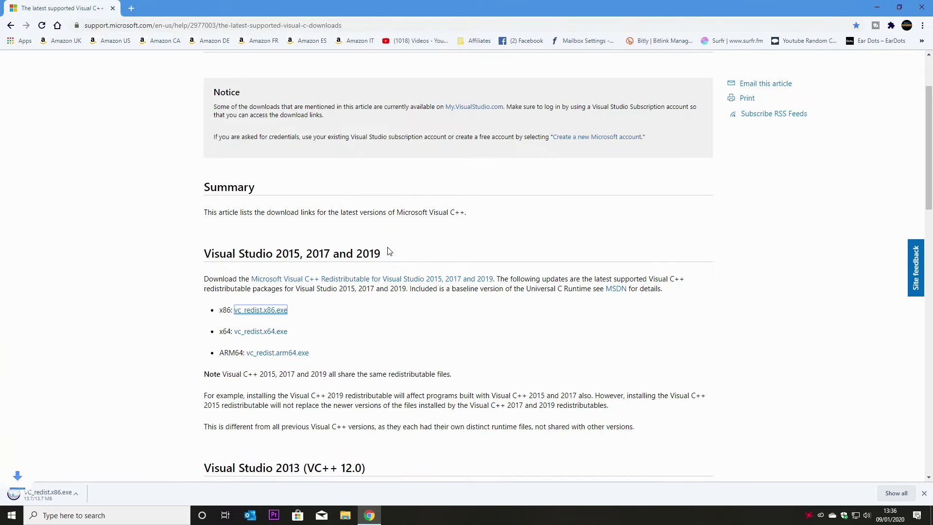
left_click(257, 331)
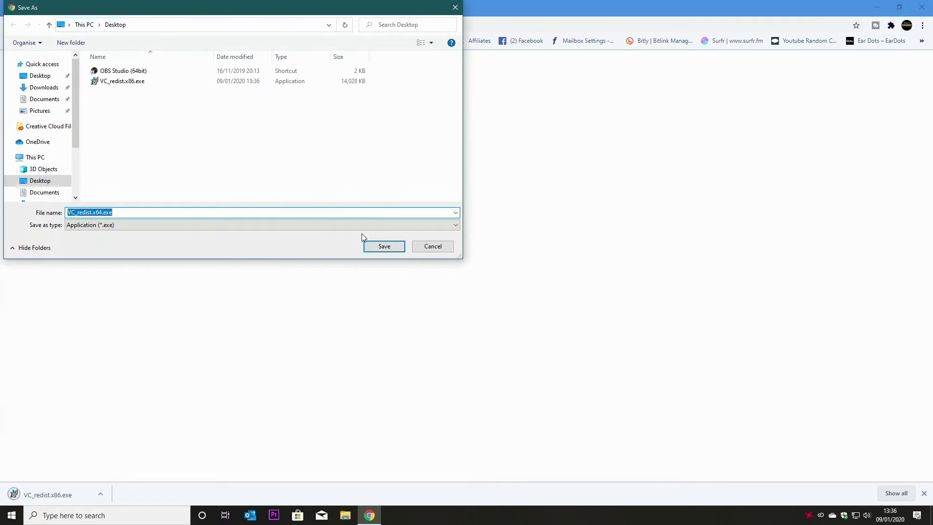
left_click(384, 247)
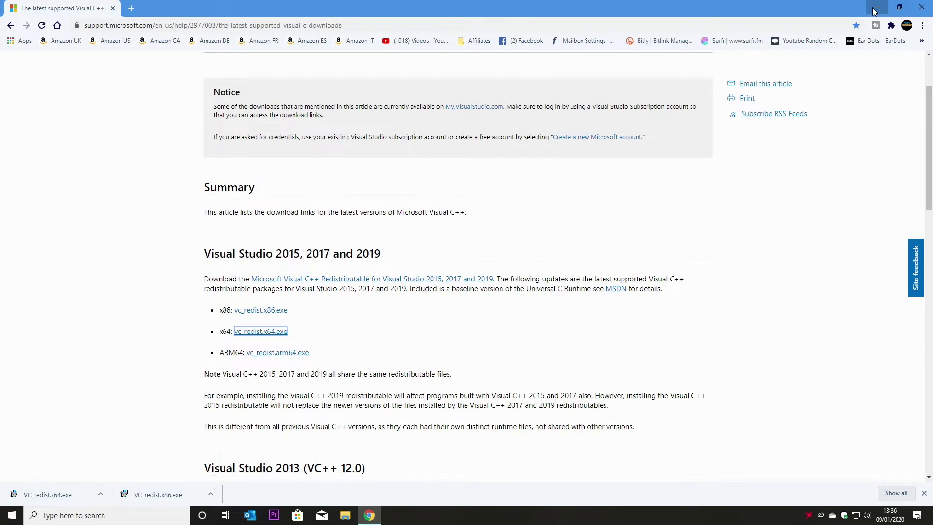
left_click(876, 8)
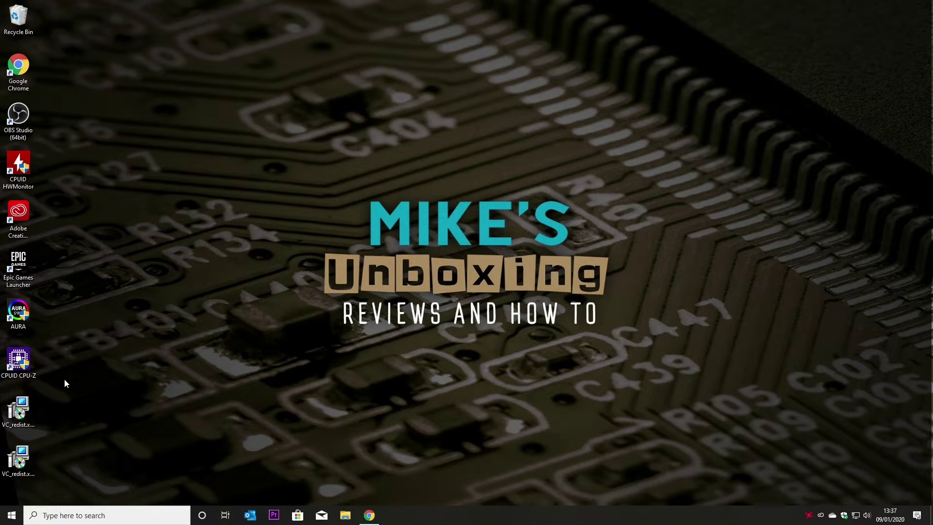
Install VC_redist.x86.exe version 14.24.28127 after accepting the licence terms and approving UAC
left_click(16, 414)
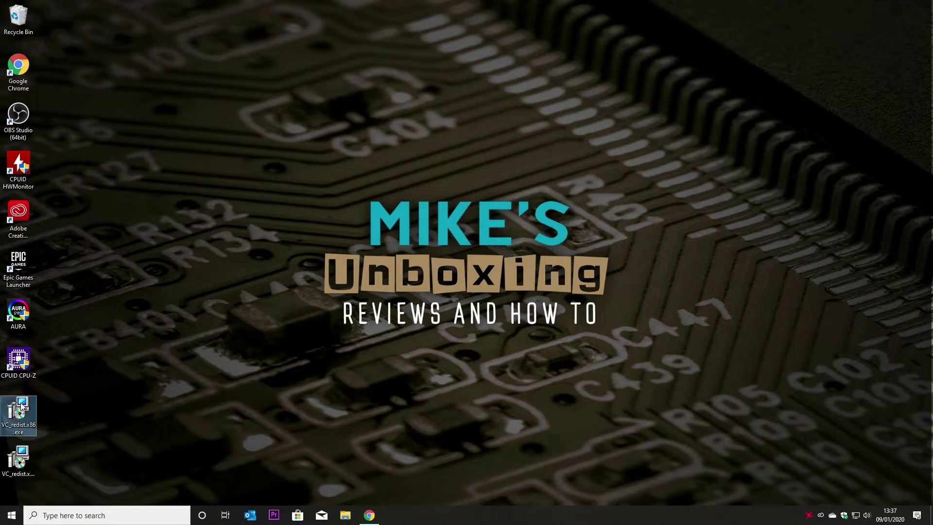
double_click(21, 407)
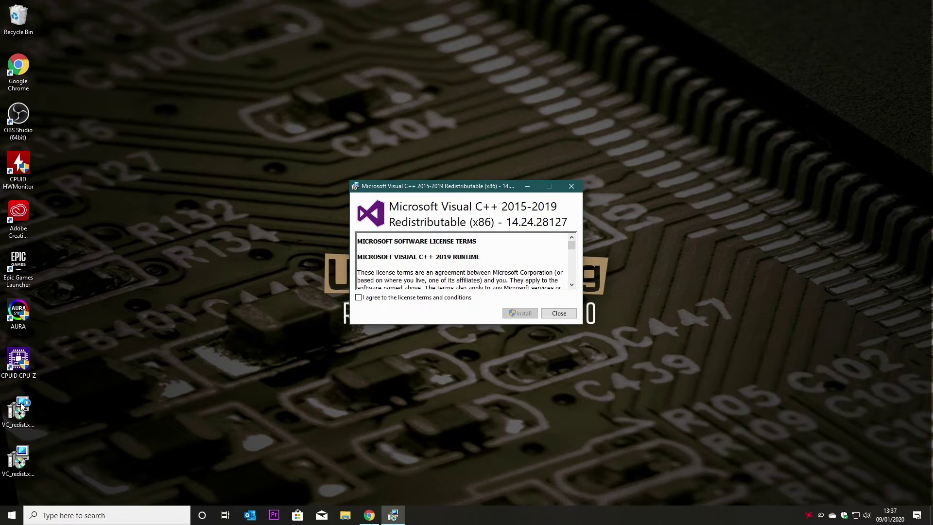
left_click(366, 297)
left_click(524, 313)
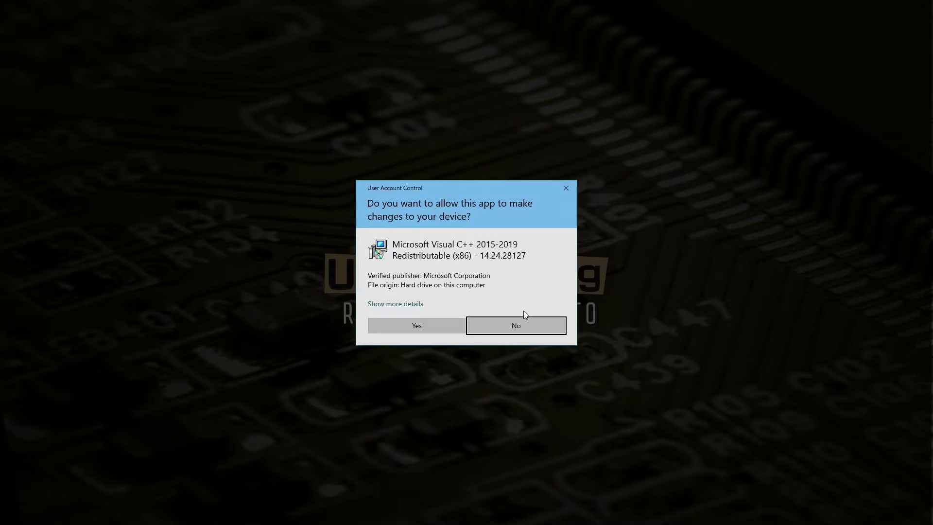
left_click(431, 328)
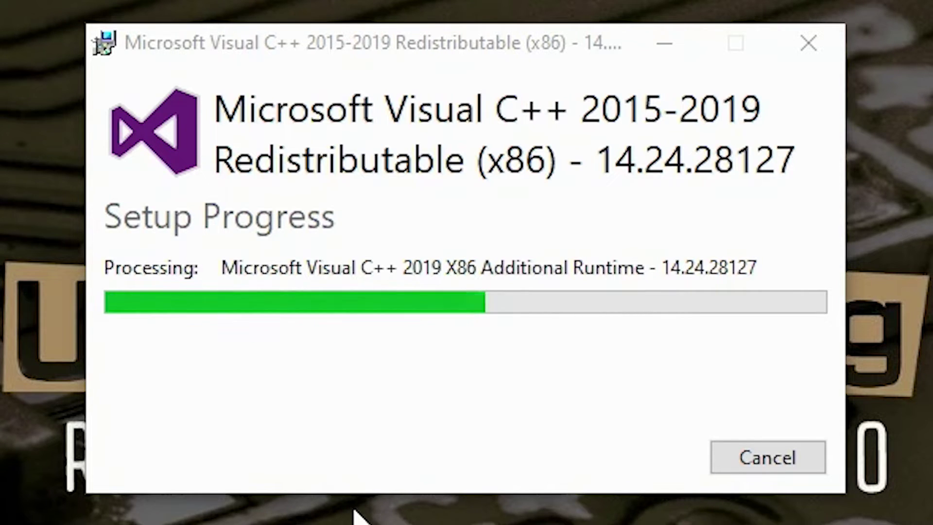
left_click(368, 81)
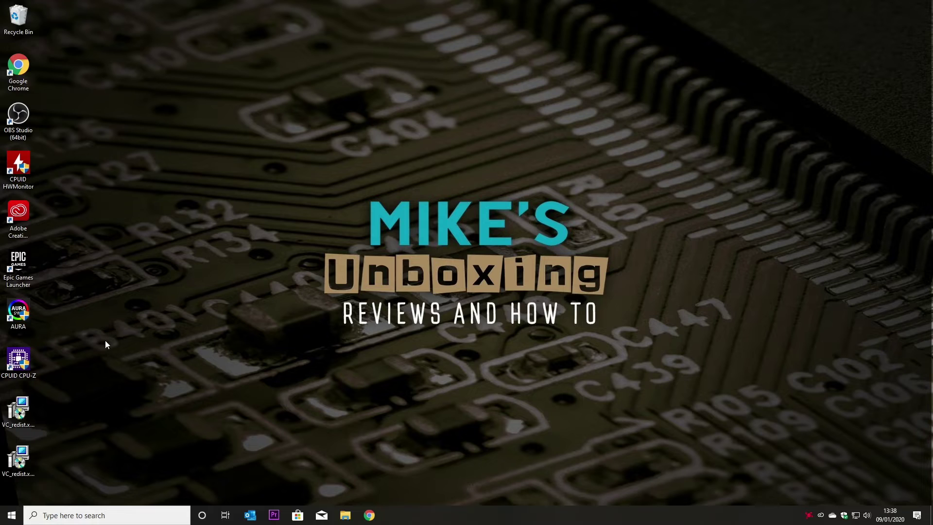
Launch VC_redist.x64.exe and start a Repair of the x64 14.24.28127 redistributable, approving UAC
left_click(22, 455)
double_click(22, 456)
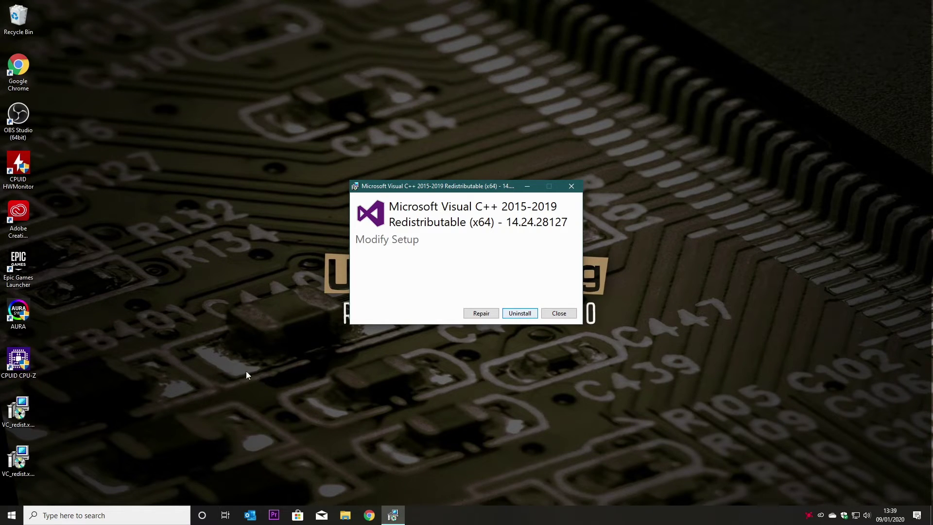
left_click(24, 469)
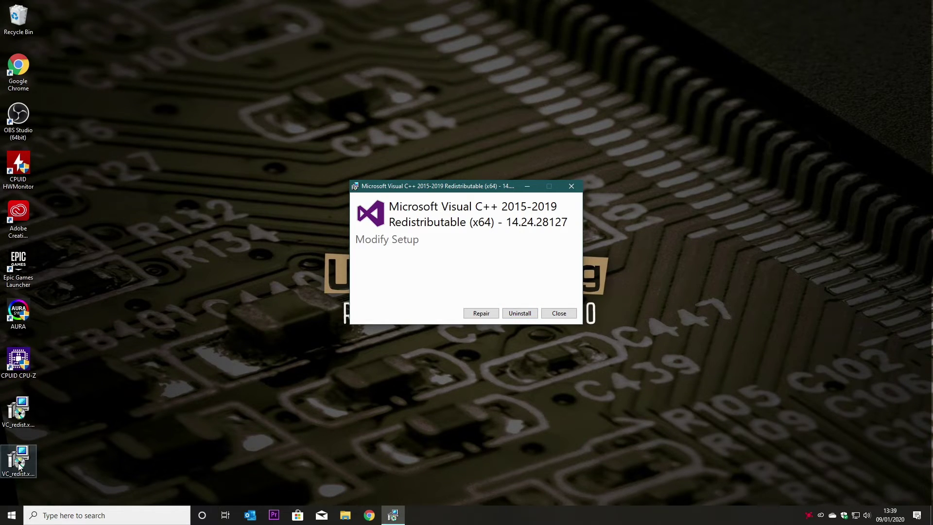
left_click(200, 340)
left_click(479, 314)
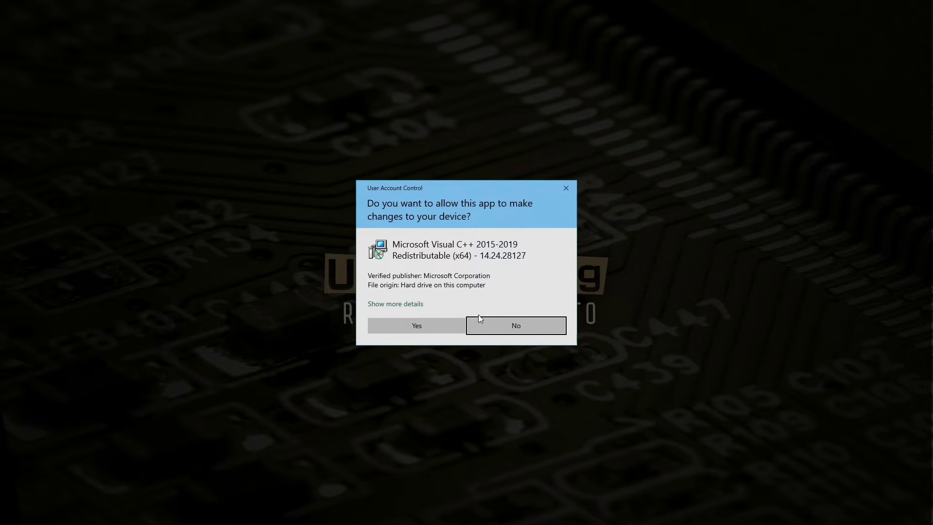
left_click(419, 331)
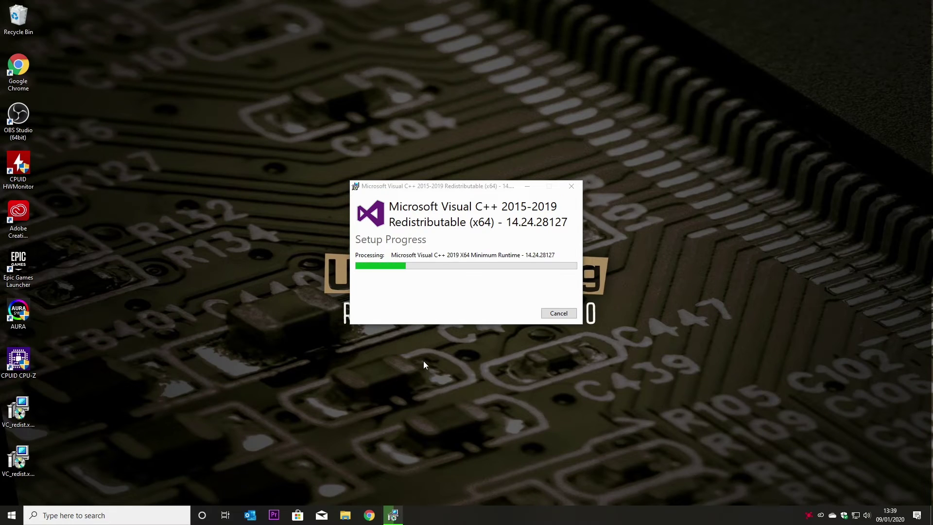